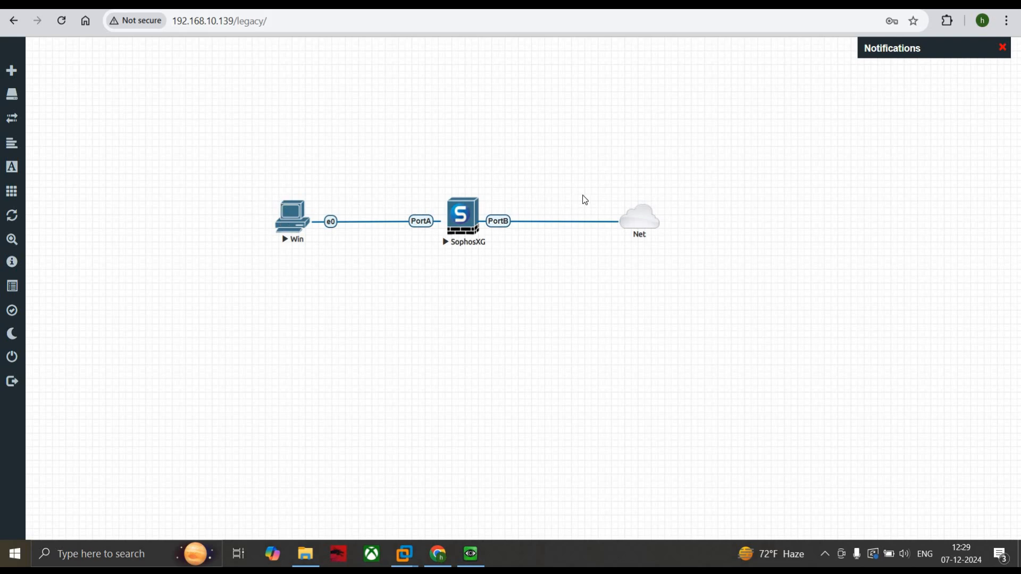
Switch to the Win virtual machine, decline the firmware upgrade for now and open the firewall's rules and policies
left_click(470, 555)
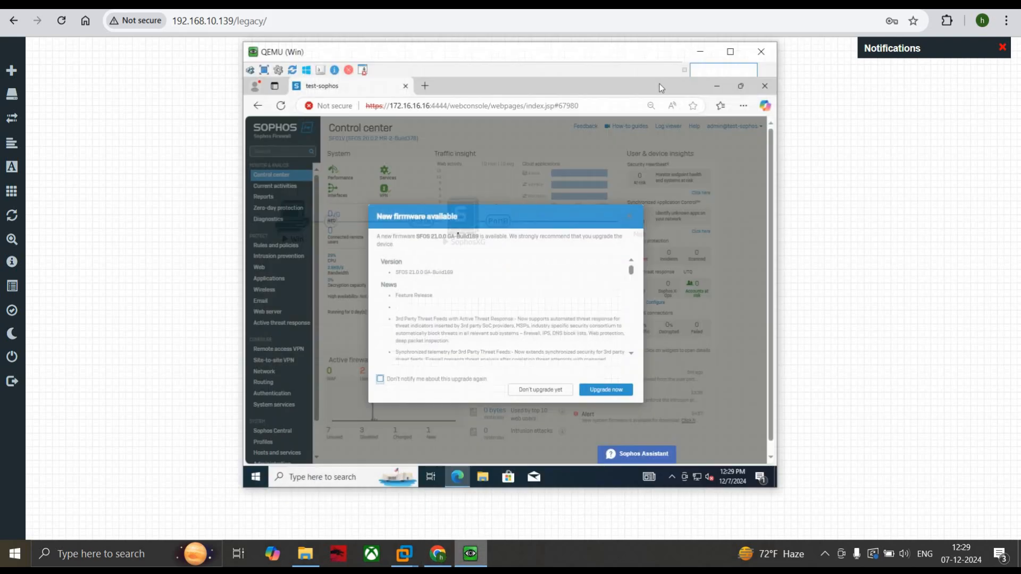
left_click(530, 384)
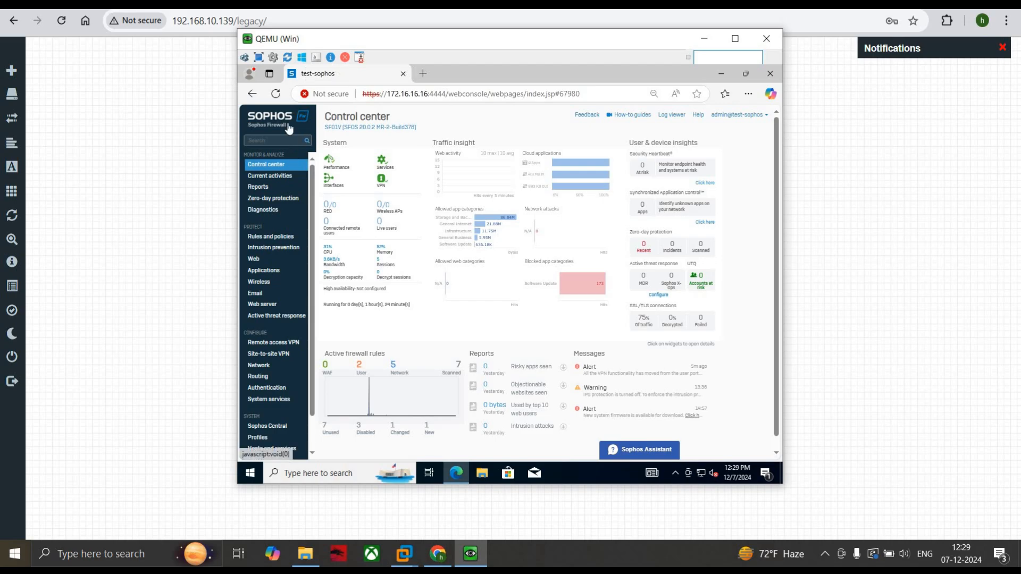
left_click(273, 235)
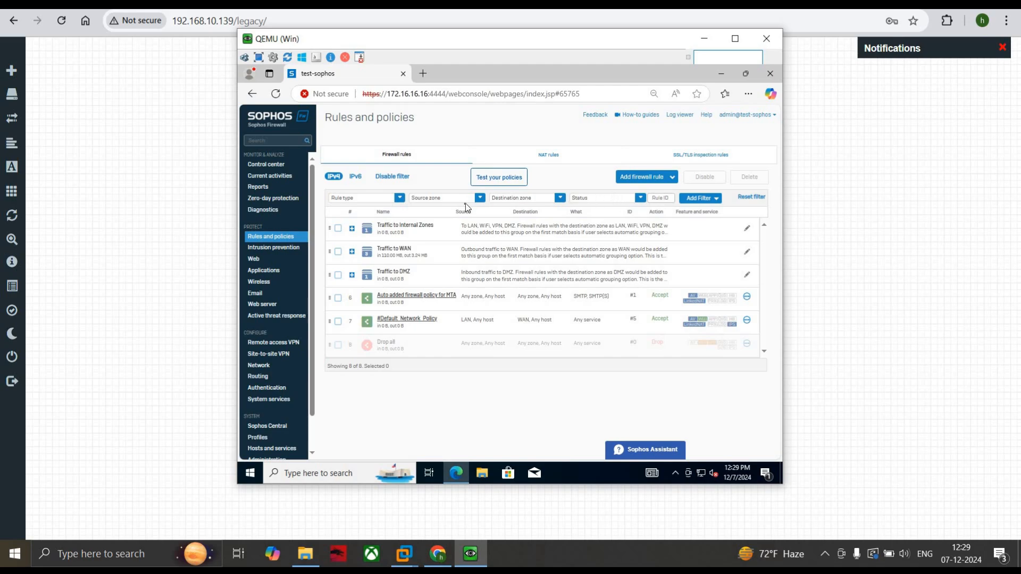
Start a new IPv4 firewall rule and name it MAC-FILTERING POLICY
left_click(642, 178)
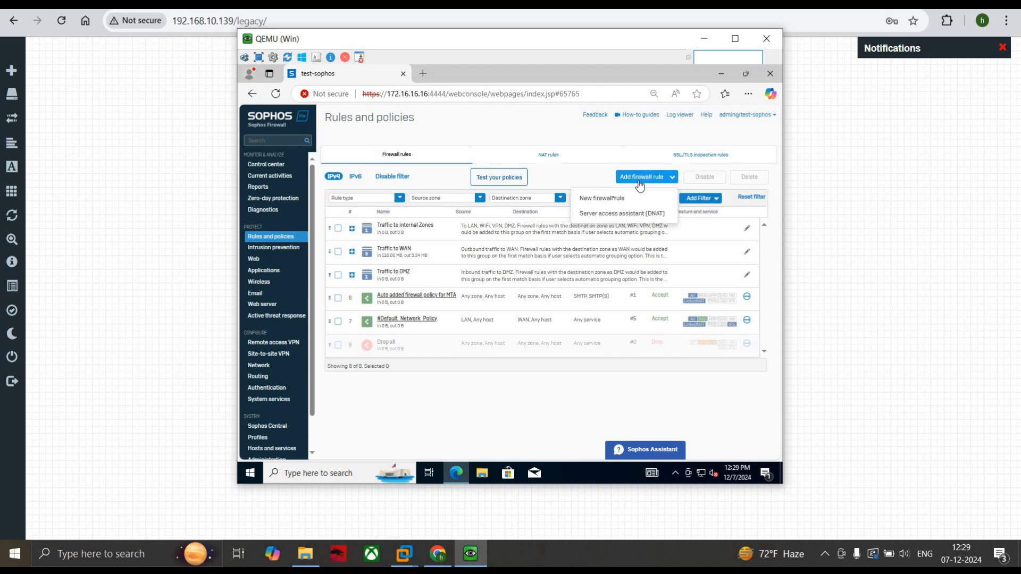
left_click(614, 199)
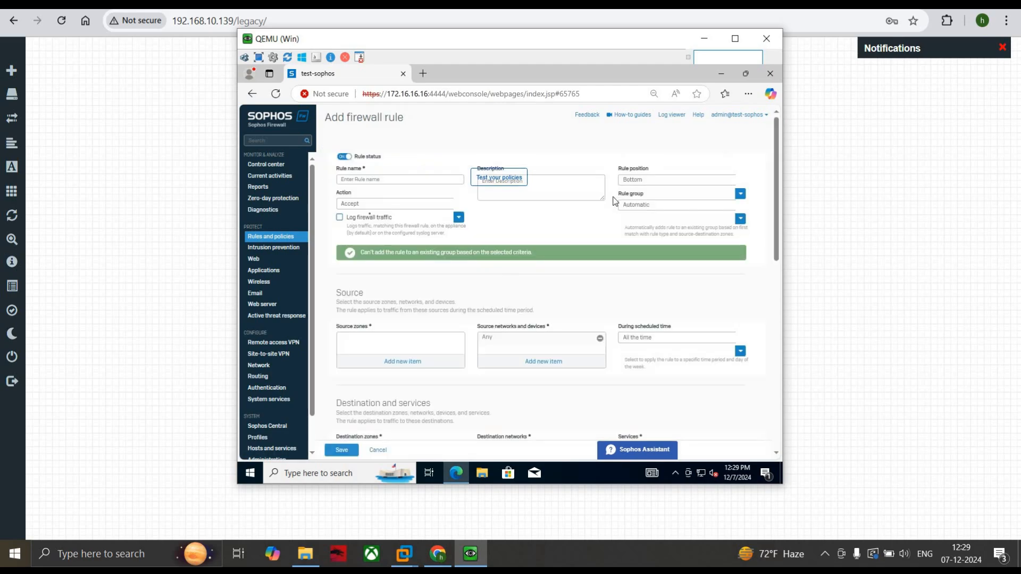
left_click(381, 179)
type("MA")
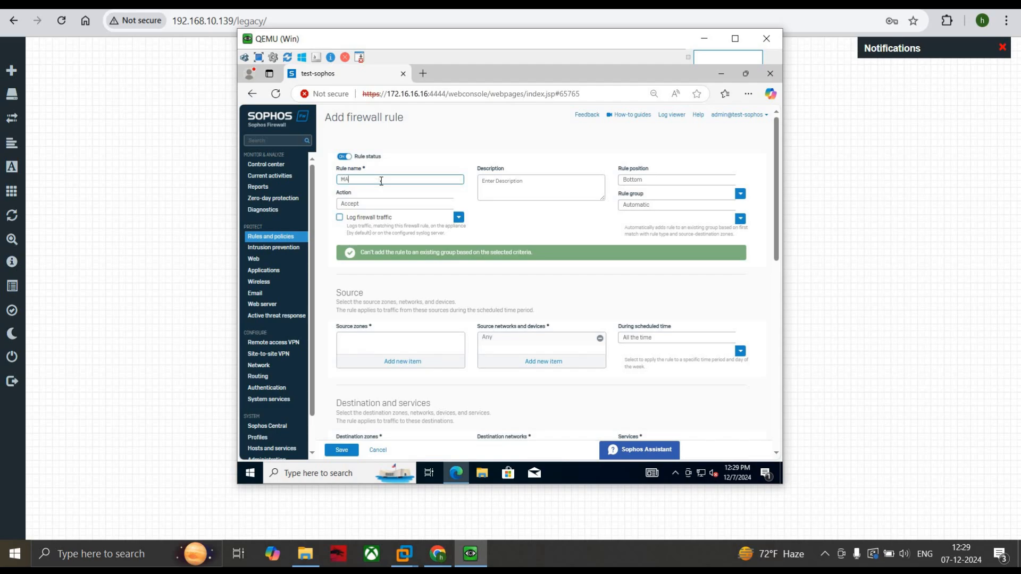
type("C-FILTERING POLICY")
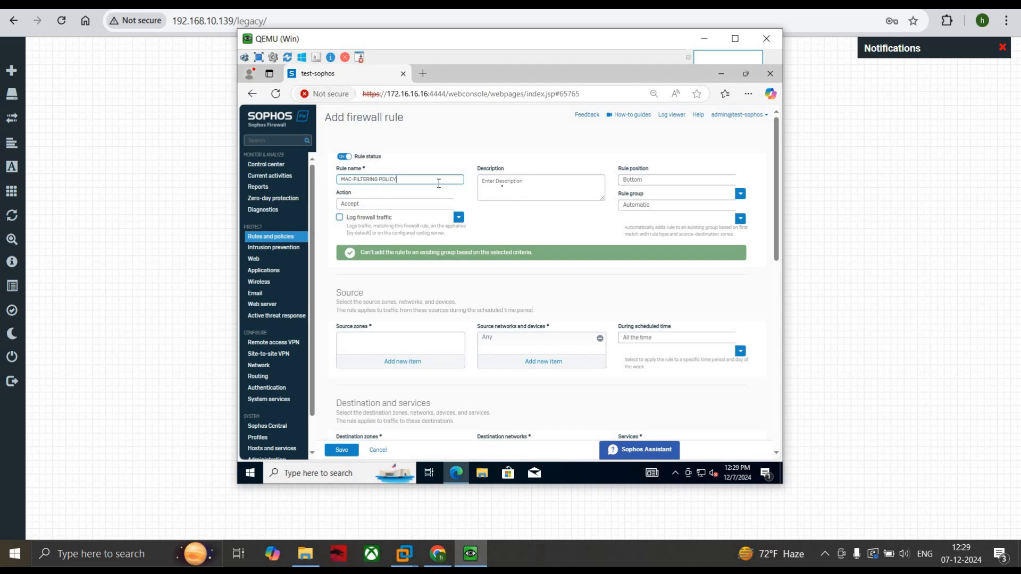
Set the rule position to Top and enable logging of firewall traffic for the rule
left_click(502, 185)
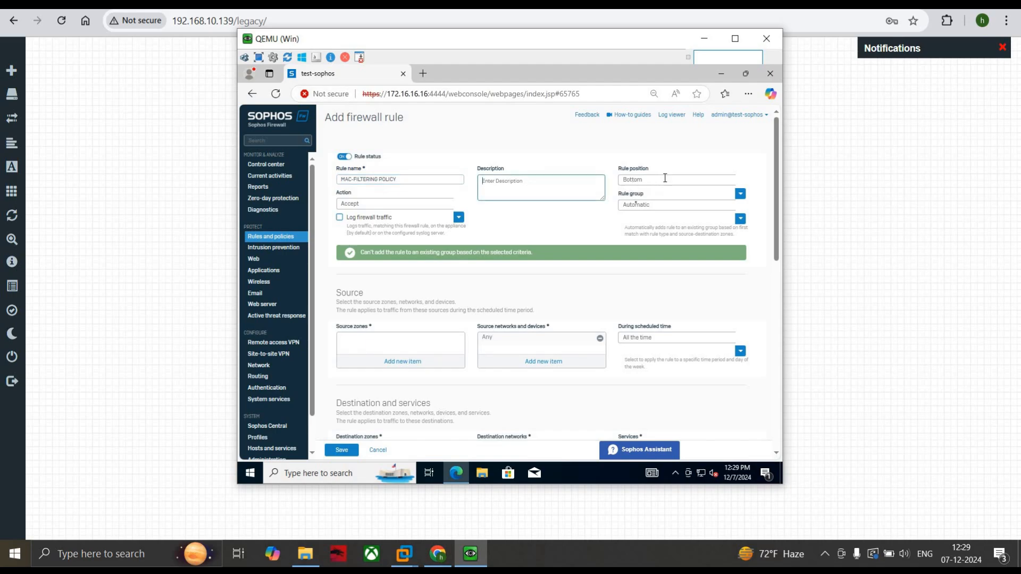
left_click(634, 184)
left_click(632, 199)
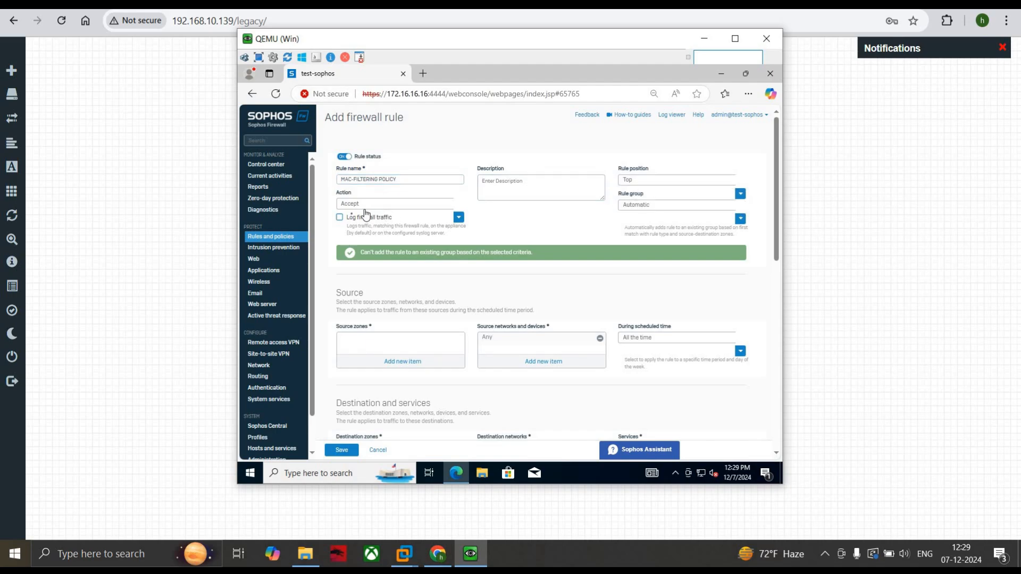
left_click(340, 217)
Set the source zone of the firewall rule to LAN
scroll(404, 293, "down", 2)
left_click(399, 255)
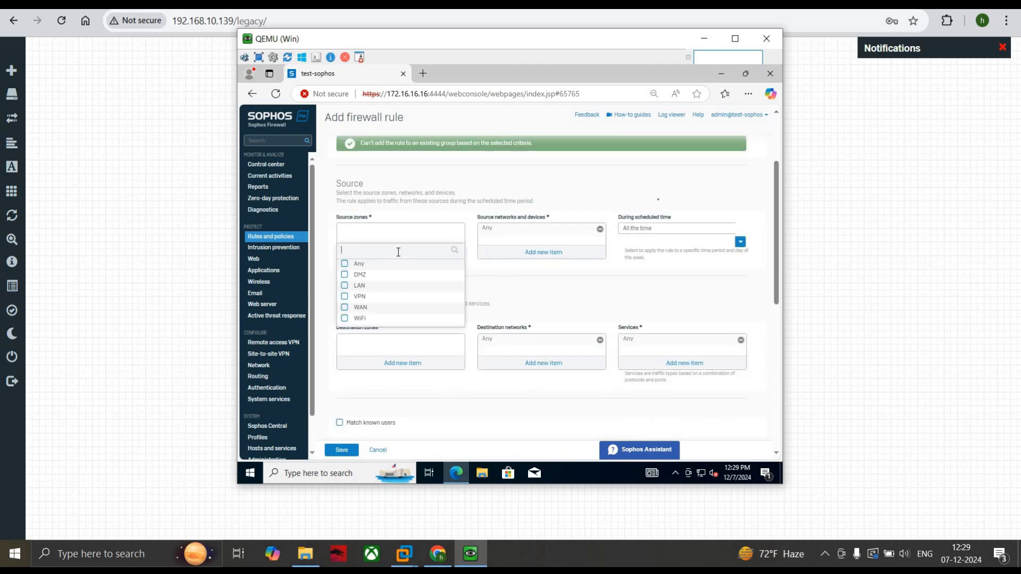
scroll(669, 162, "up", 1)
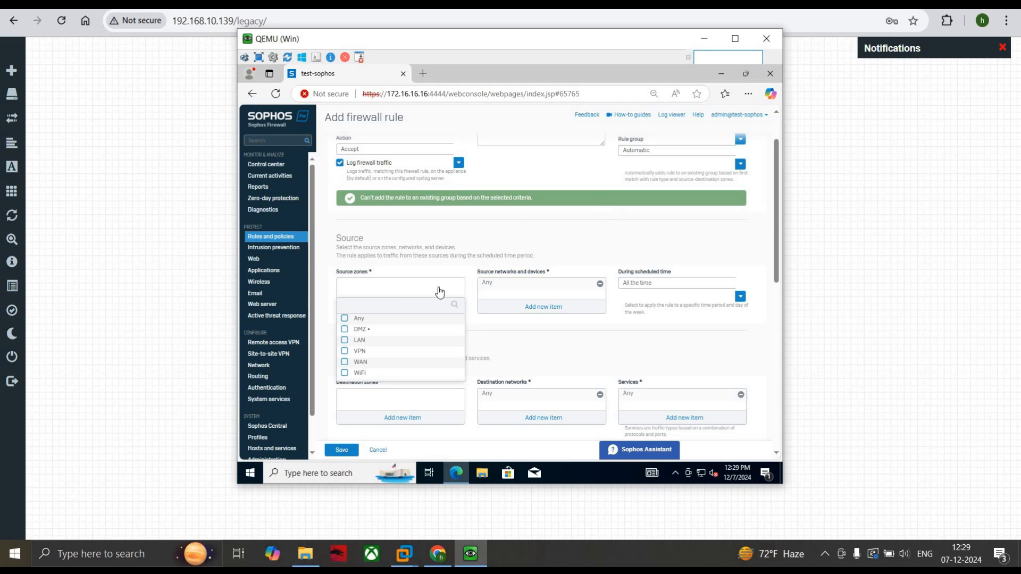
left_click(358, 341)
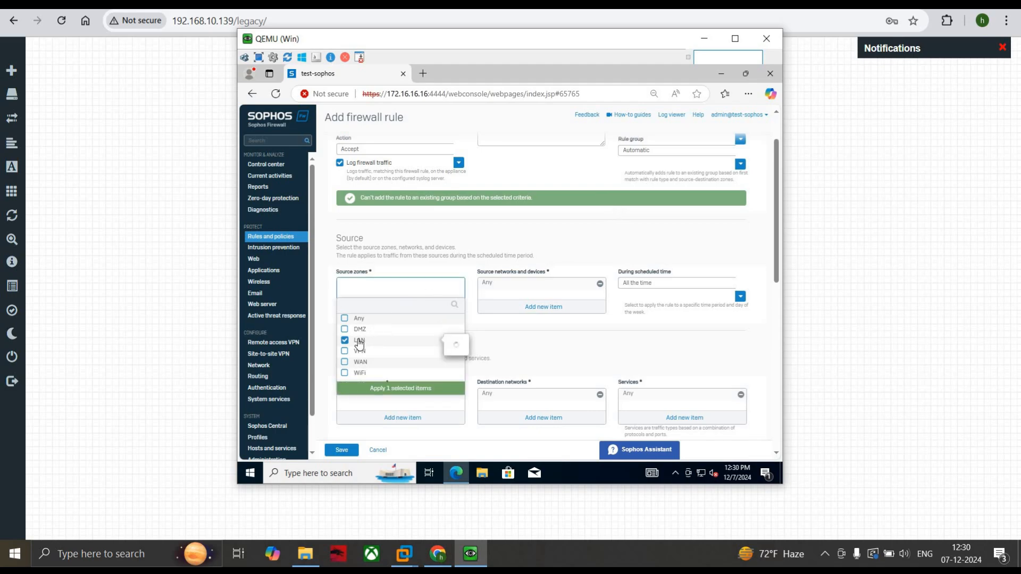
left_click(392, 388)
Start adding a MAC address host named test-u1 for the rule's source networks and devices
left_click(539, 305)
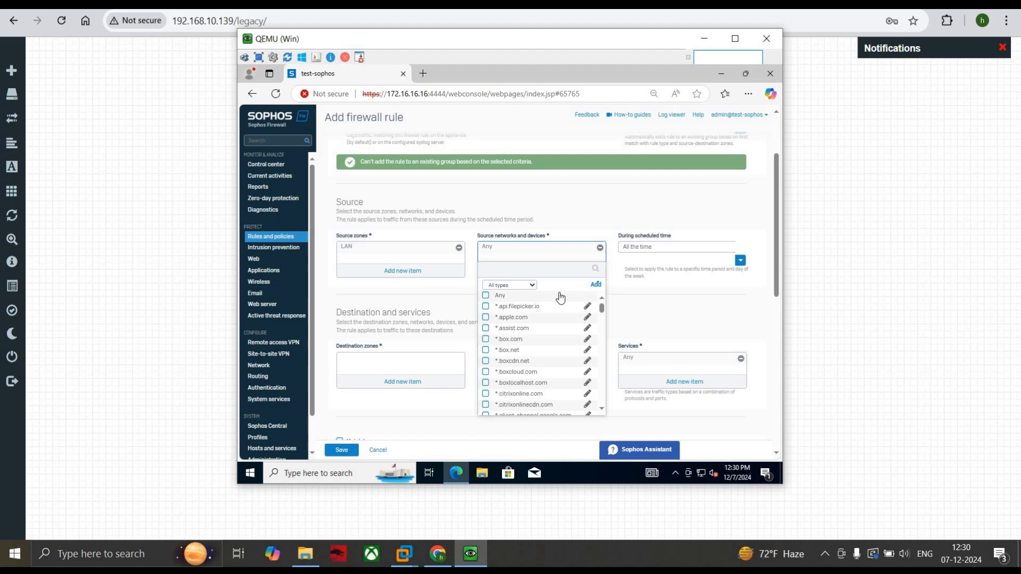
left_click(596, 285)
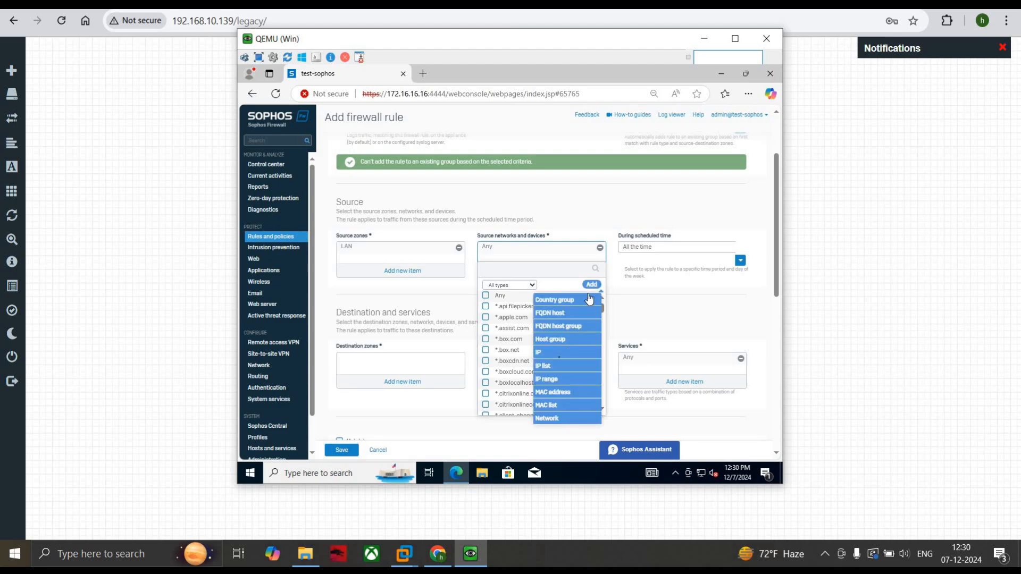
left_click(553, 394)
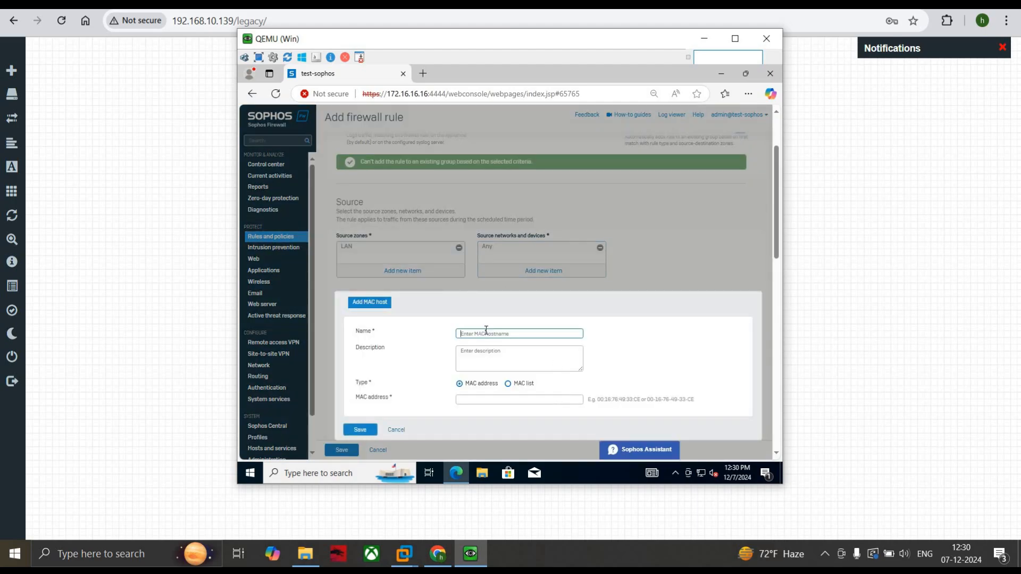
type("test-u1")
left_click(495, 400)
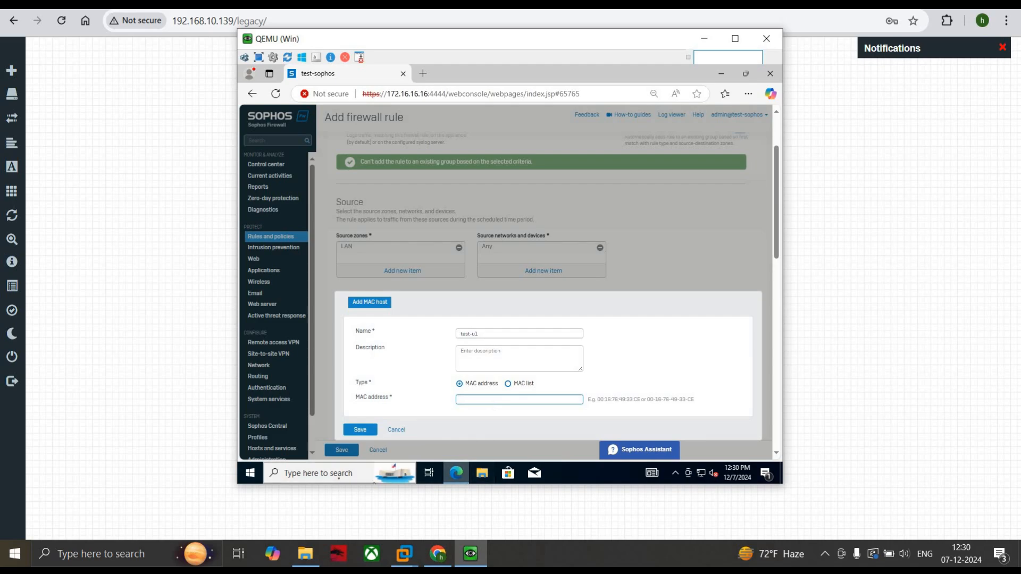
Open Command Prompt in the virtual machine and run ipconfig /all to list the network adapter details
left_click(339, 478)
type("cmd")
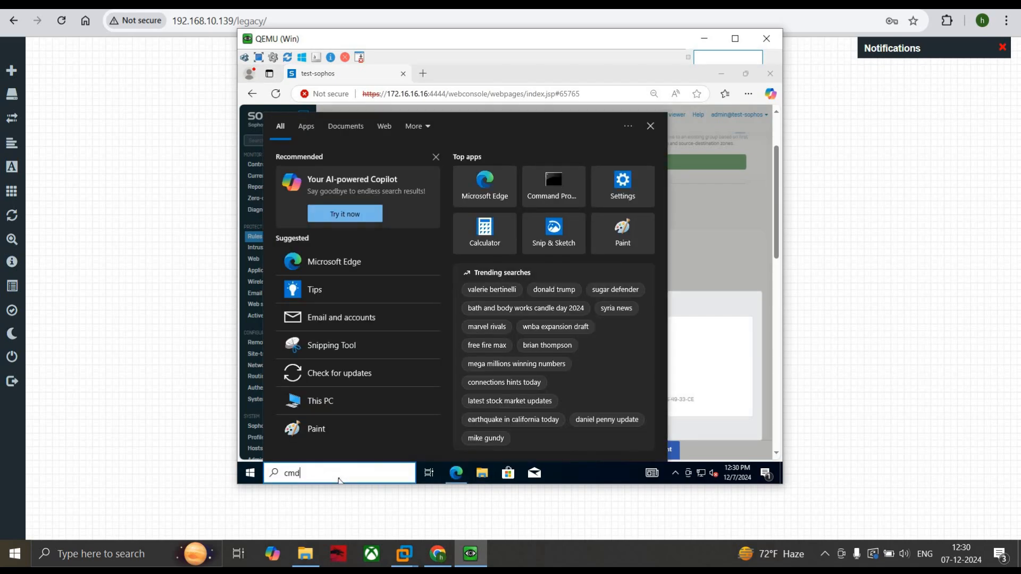
key("Return")
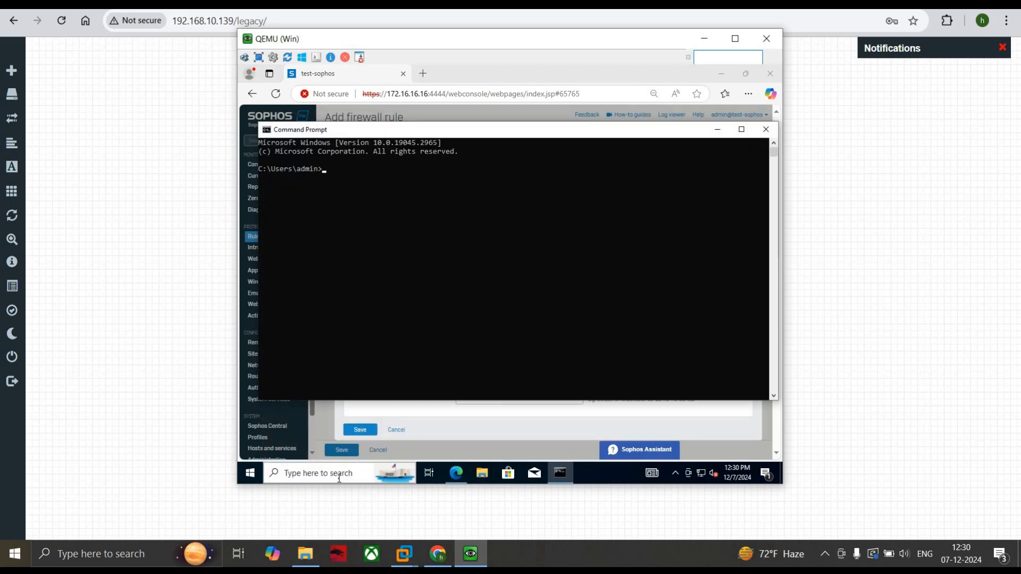
type("ipconfig /all")
key("Return")
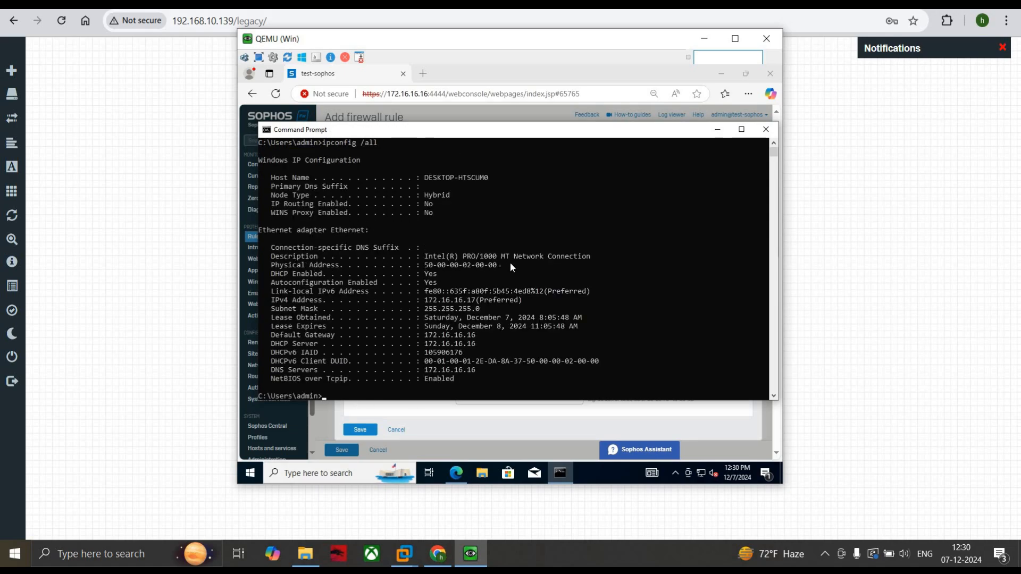
left_click_drag(496, 266, 430, 270)
key("ctrl+c")
left_click(716, 131)
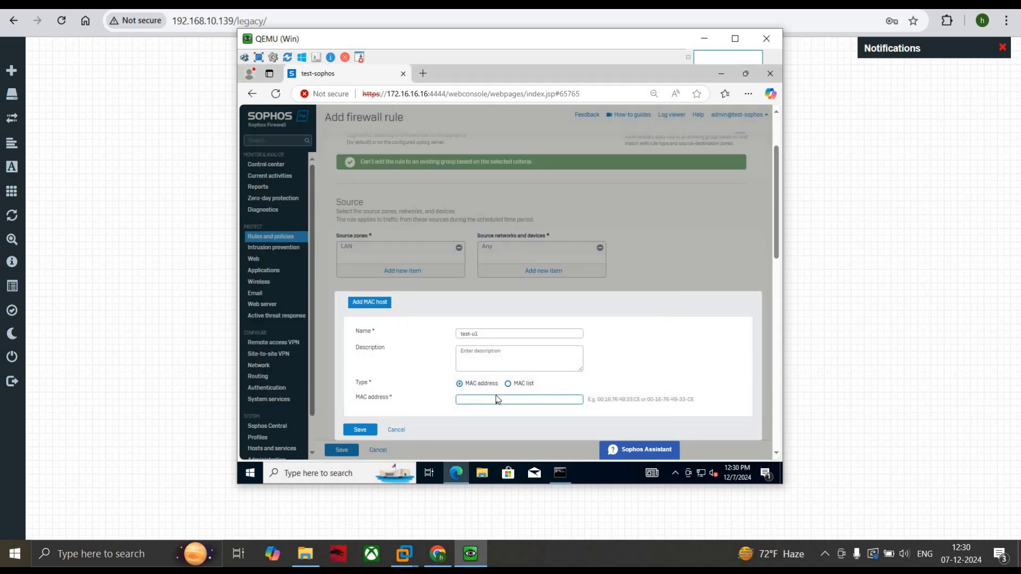
key("ctrl+v")
scroll(397, 394, "down", 1)
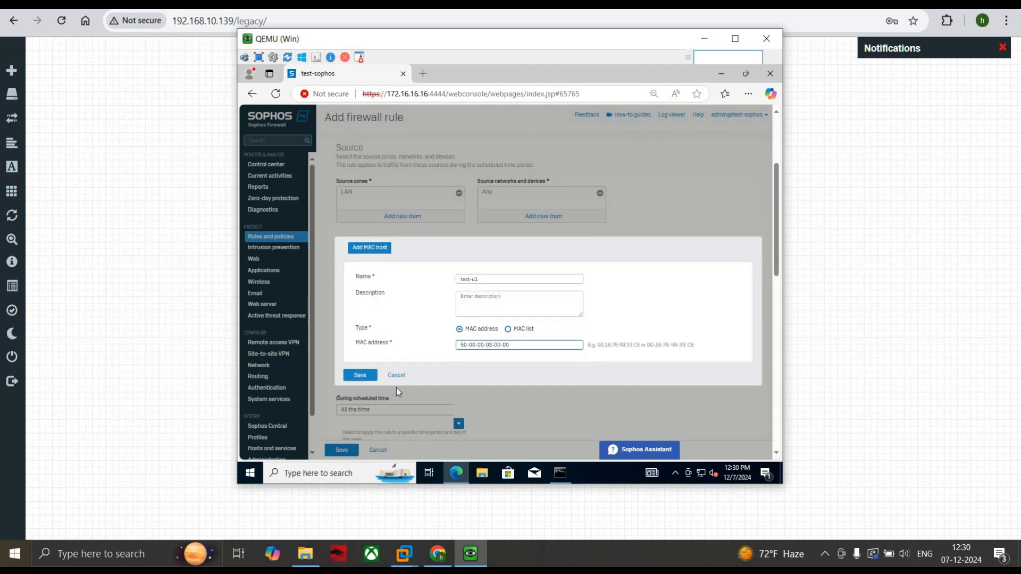
left_click(354, 379)
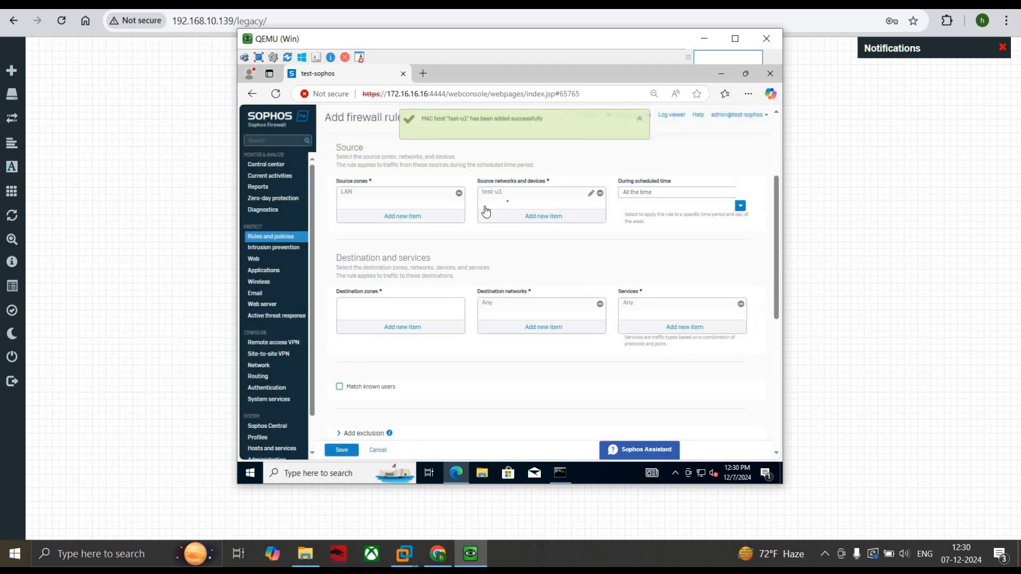
Set the destination zone of the firewall rule to WAN
left_click(404, 333)
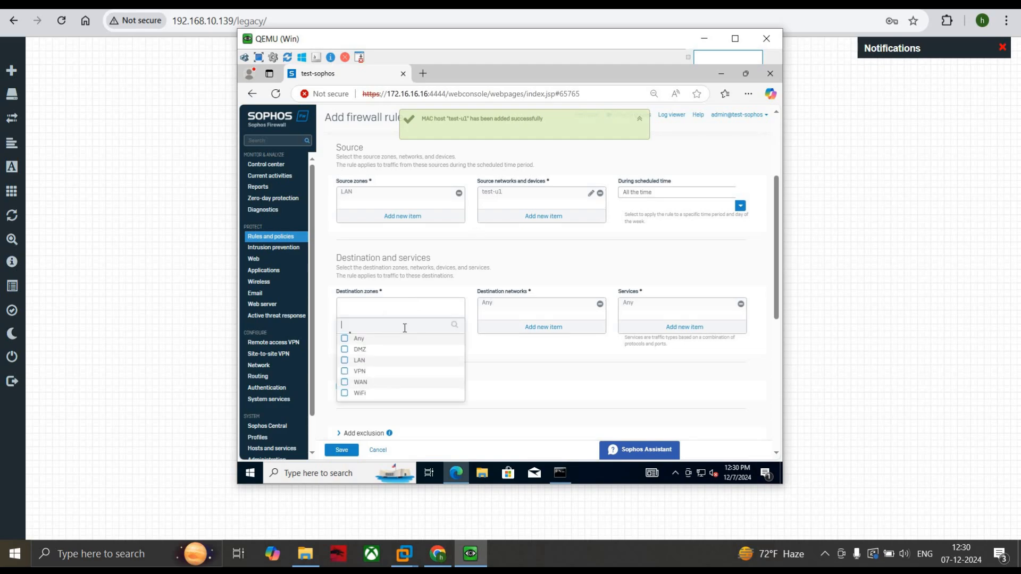
left_click(345, 382)
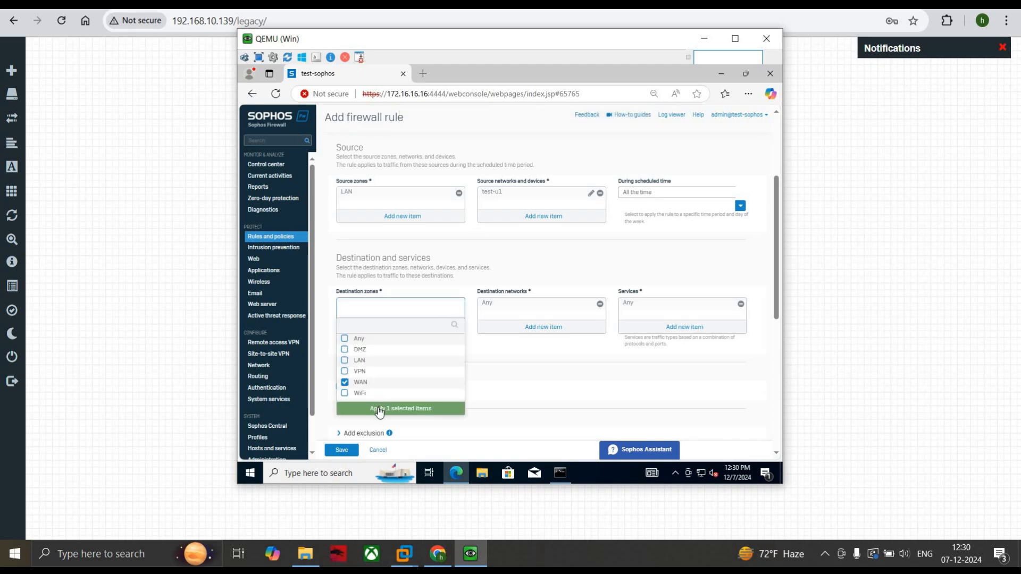
left_click(379, 409)
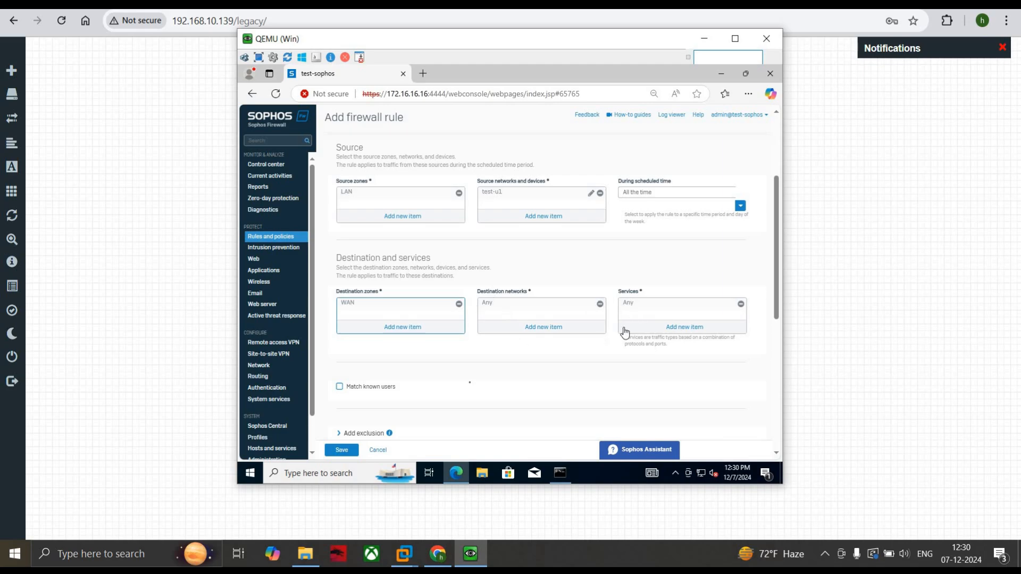
Set both the rule's web filtering policy and its application control policy to Allow All
scroll(468, 385, "down", 3)
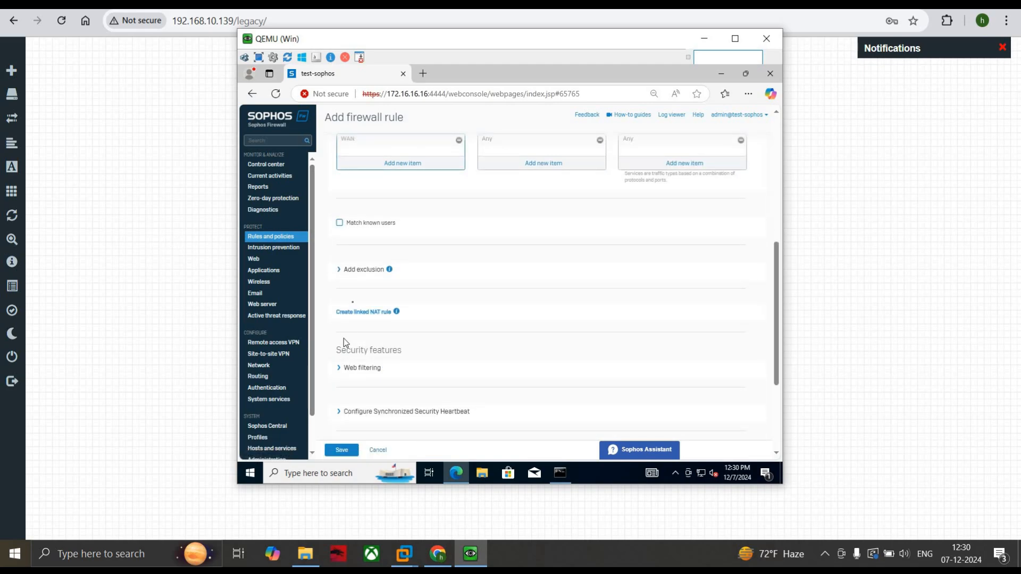
scroll(346, 329, "down", 2)
left_click(338, 258)
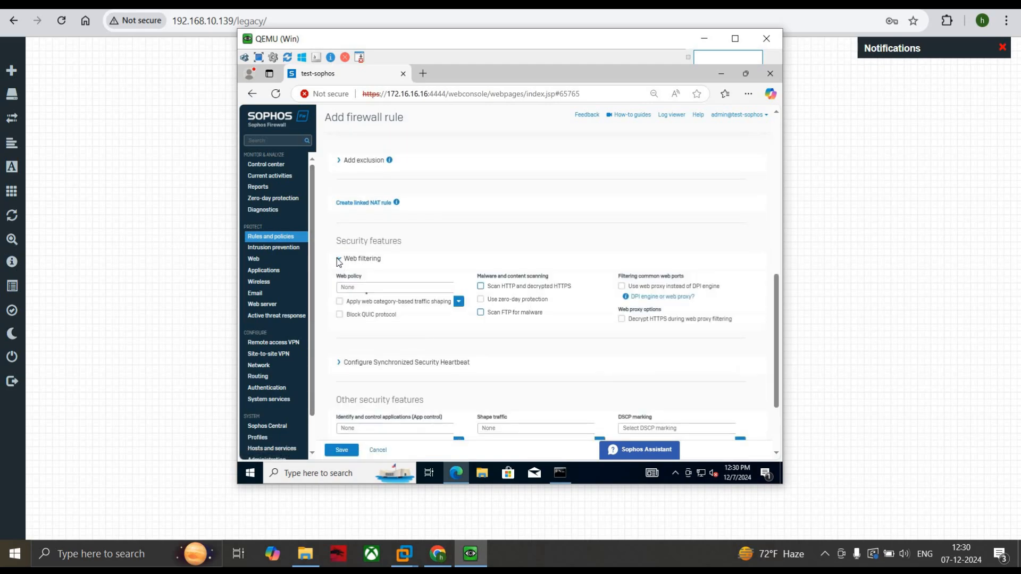
left_click(367, 288)
left_click(356, 320)
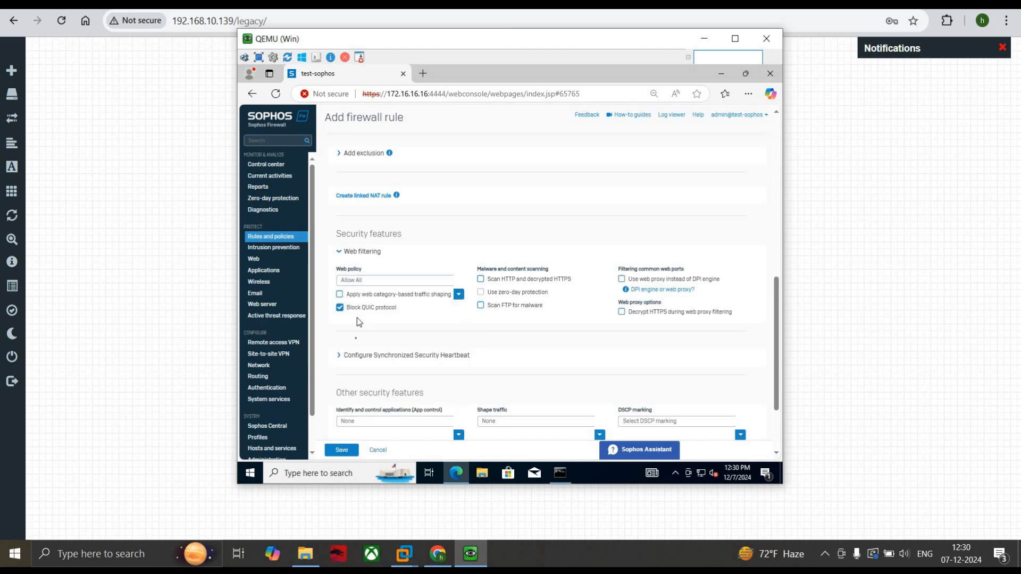
scroll(352, 359, "down", 1)
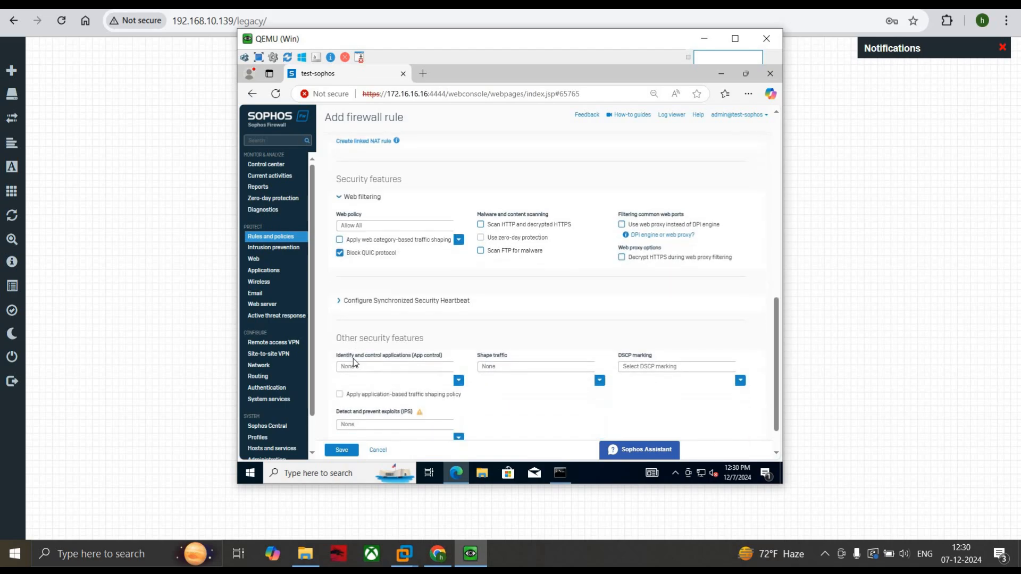
left_click(355, 365)
left_click(355, 375)
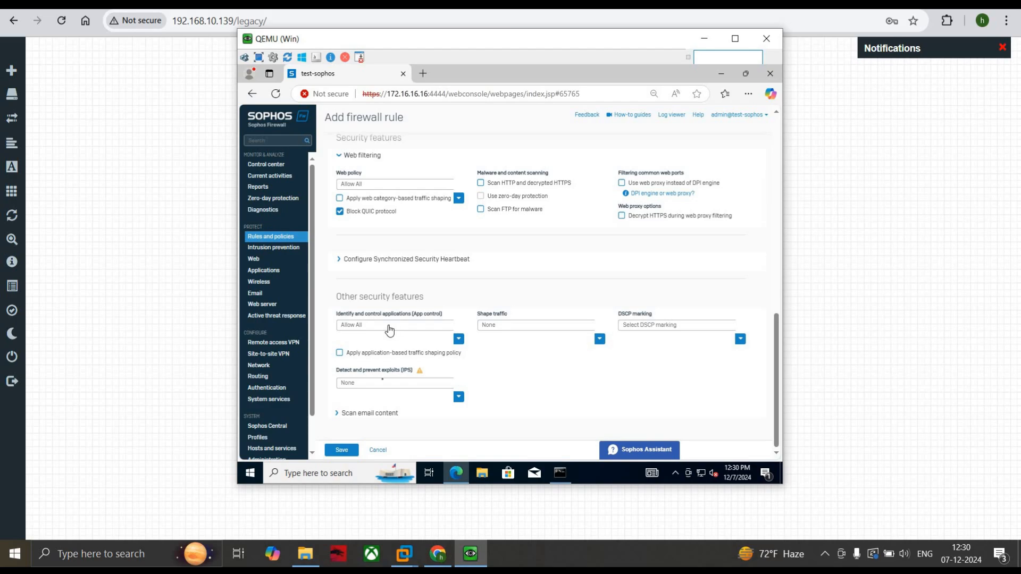
Set the rule's exploit detection and prevention (IPS) policy to generalpolicy and save the firewall rule
left_click(383, 383)
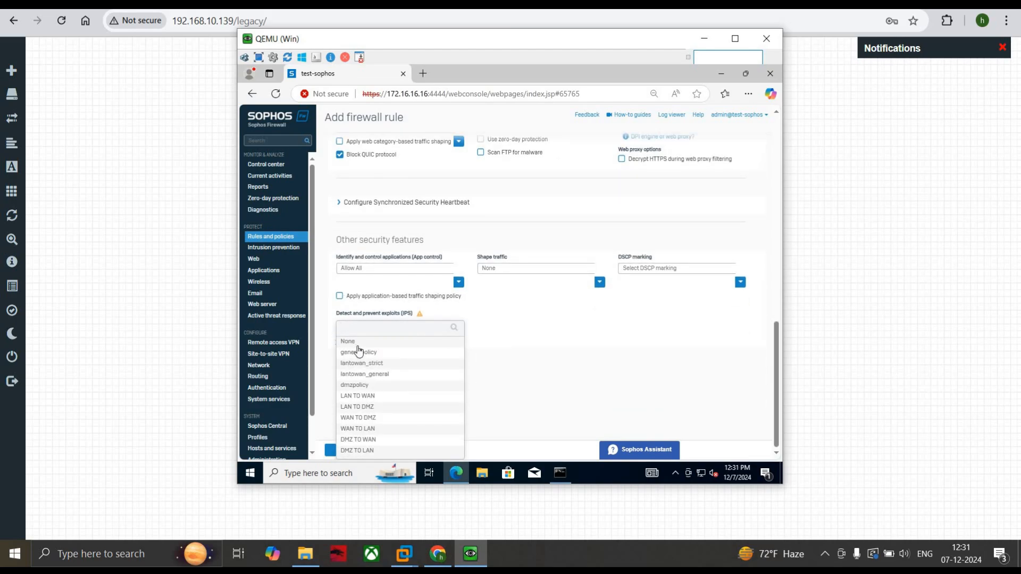
left_click(354, 344)
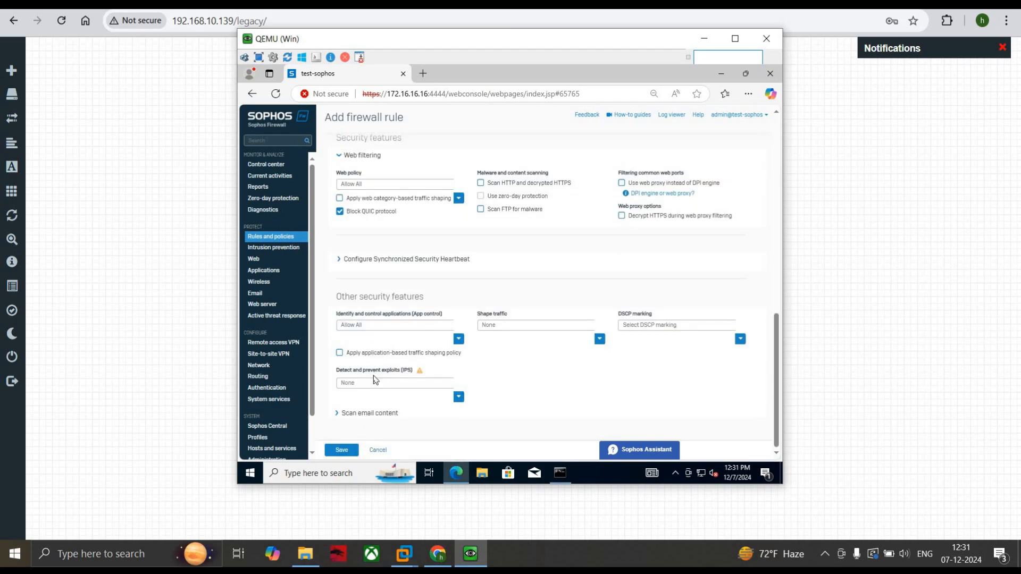
left_click(373, 382)
left_click(360, 352)
left_click(339, 451)
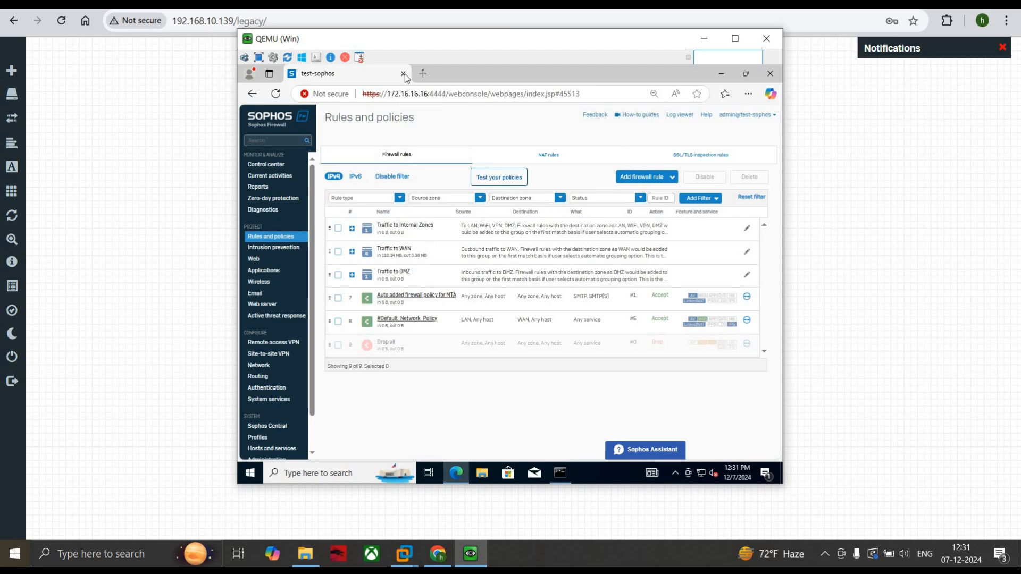
Search the web for youtube in a new browser tab of the virtual machine to test internet access
left_click(423, 72)
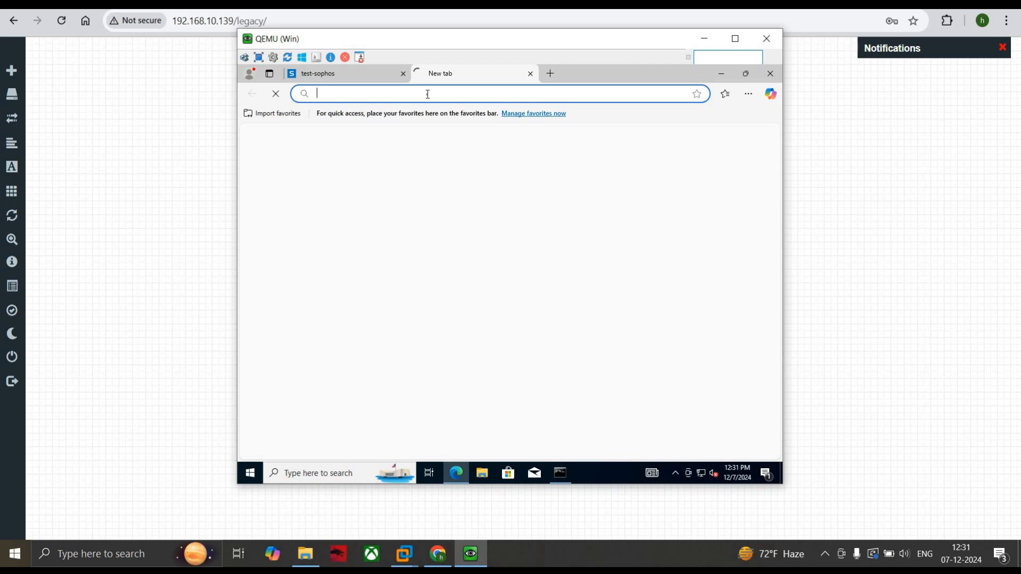
type("youtube")
key("Return")
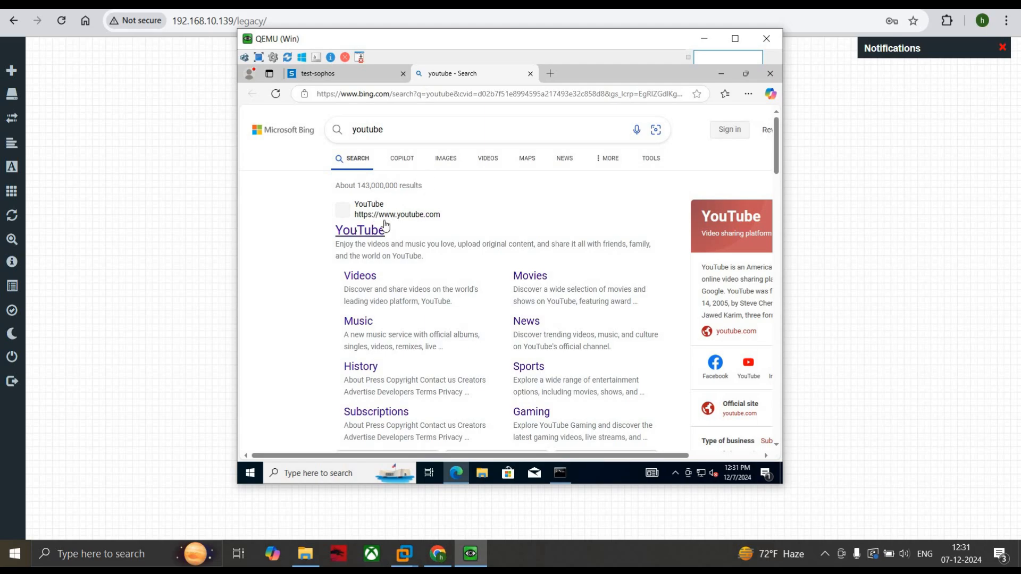
Open the YouTube website from the search results to test the device's internet access
left_click(357, 230)
Reload the Sophos Firewall console and expand the Traffic to WAN group in the firewall rules to check the MAC-FILTERING POLICY rule's traffic
left_click(356, 75)
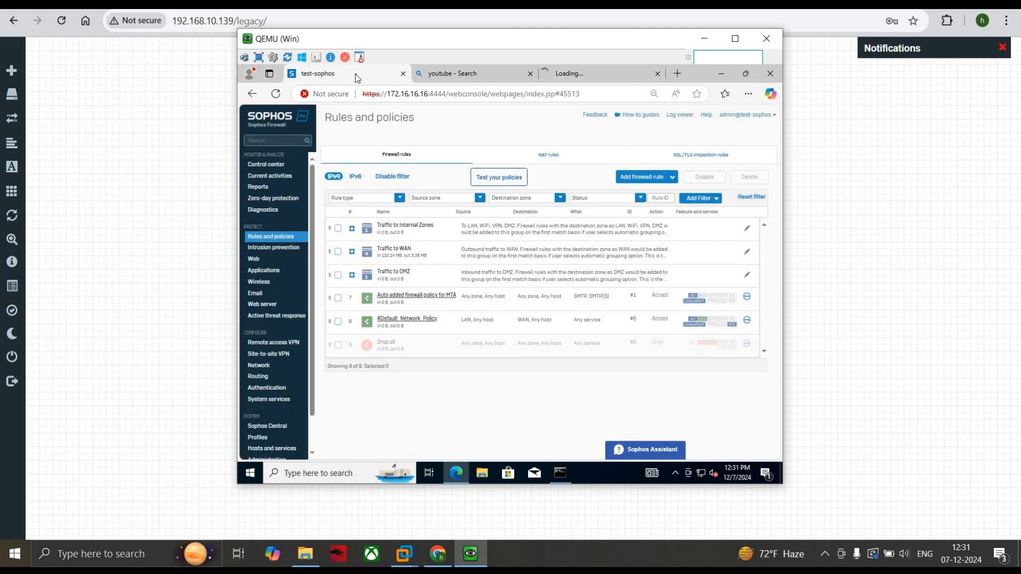
left_click(275, 95)
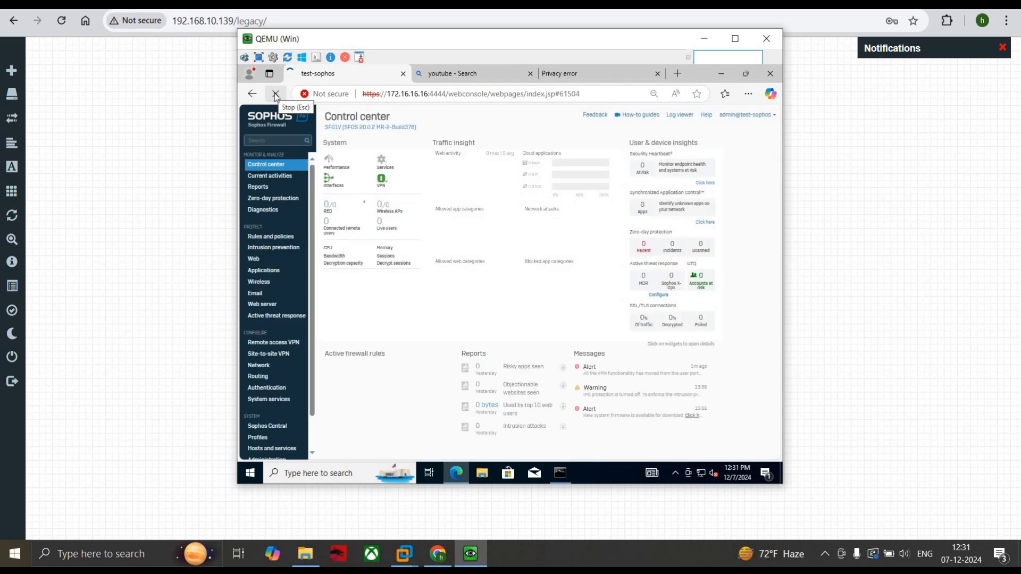
left_click(283, 237)
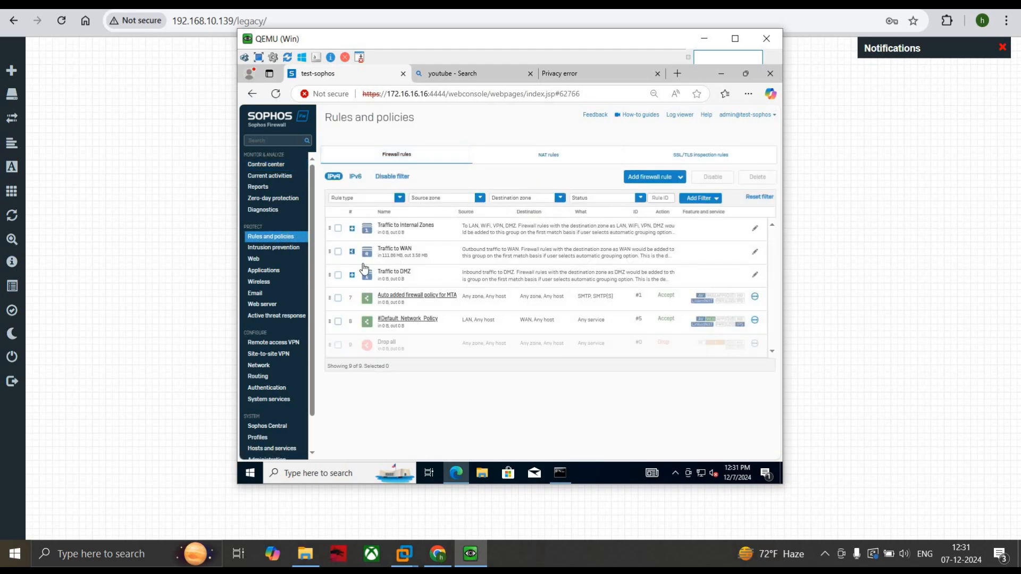
left_click(353, 252)
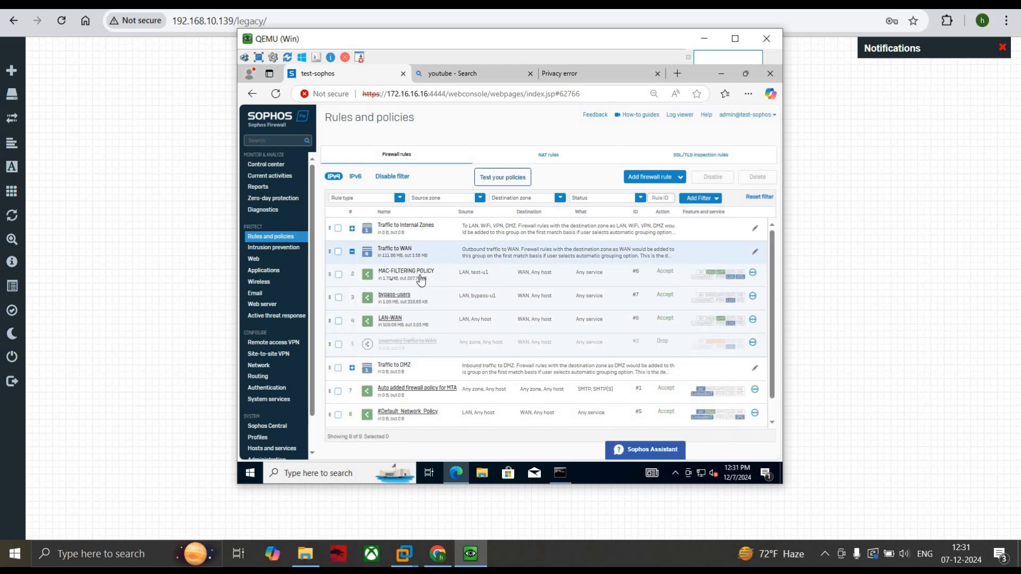
Review the firewall log entries in the log viewer for traffic matching the MAC-filtering rule, and close the log window
left_click(679, 115)
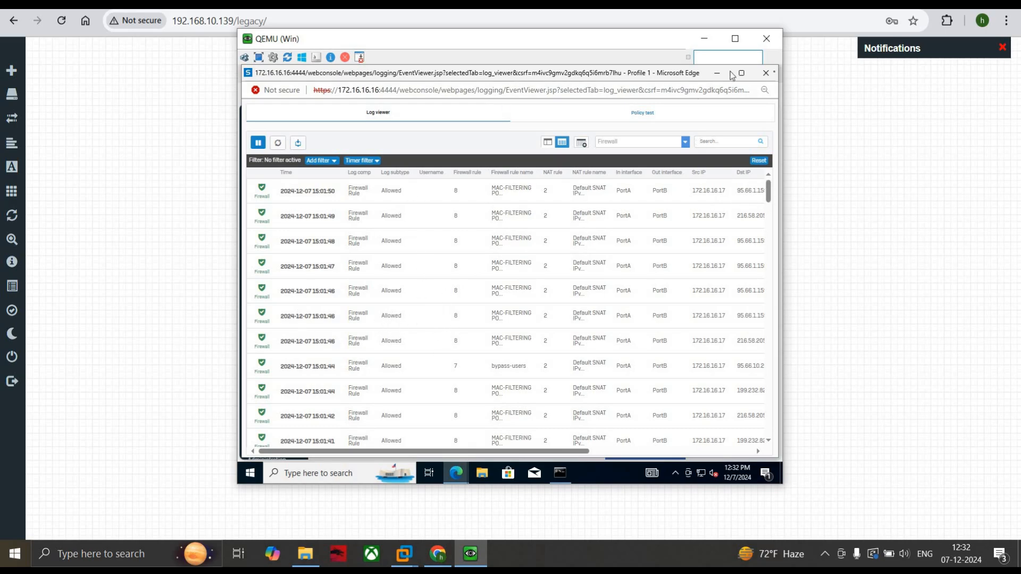
left_click(765, 73)
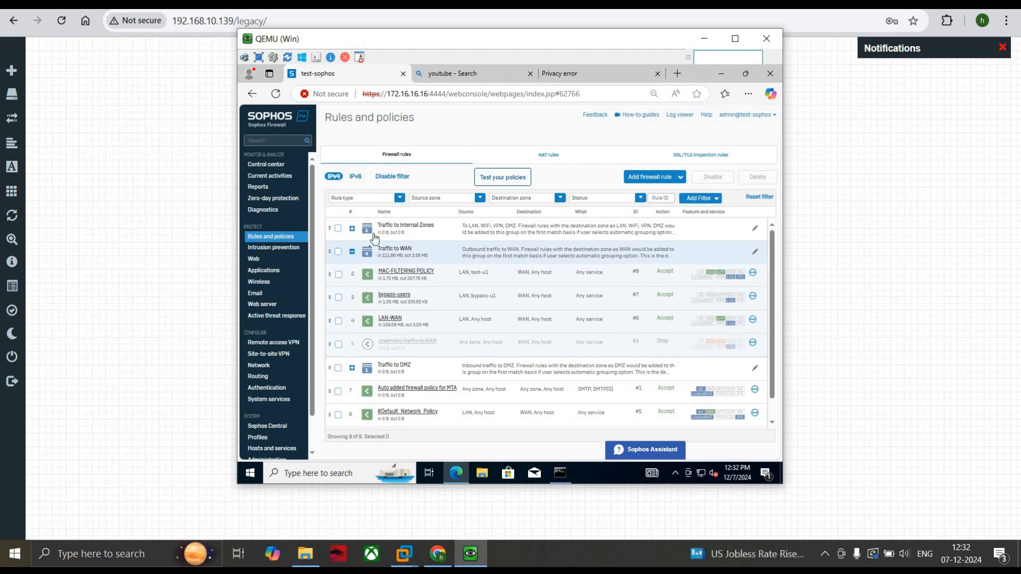